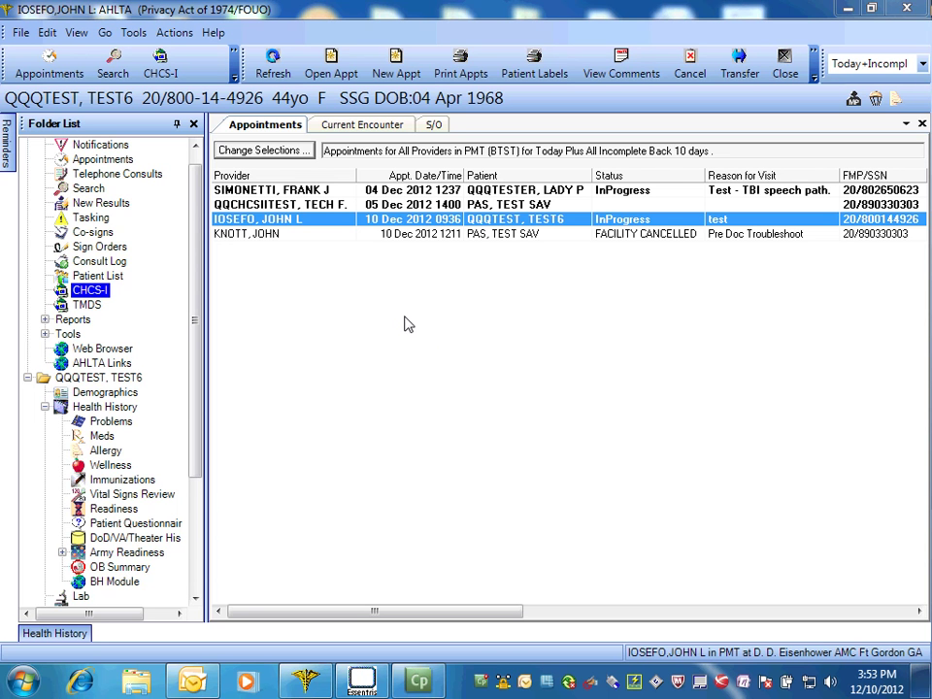
Open CHCS-I past the consent banner and start Auto MedRec
left_click(91, 293)
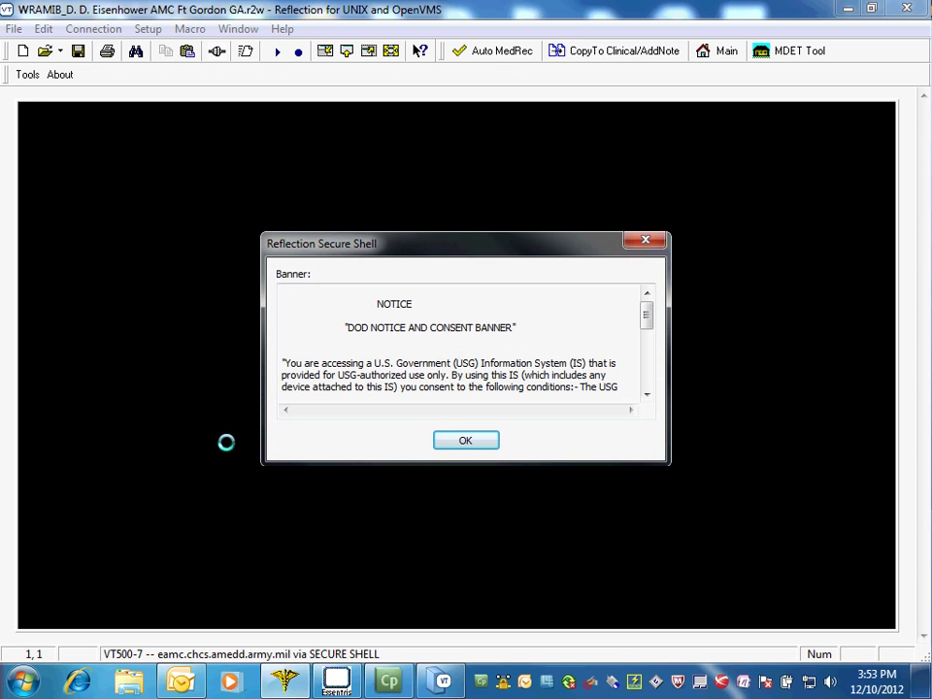
key("Return")
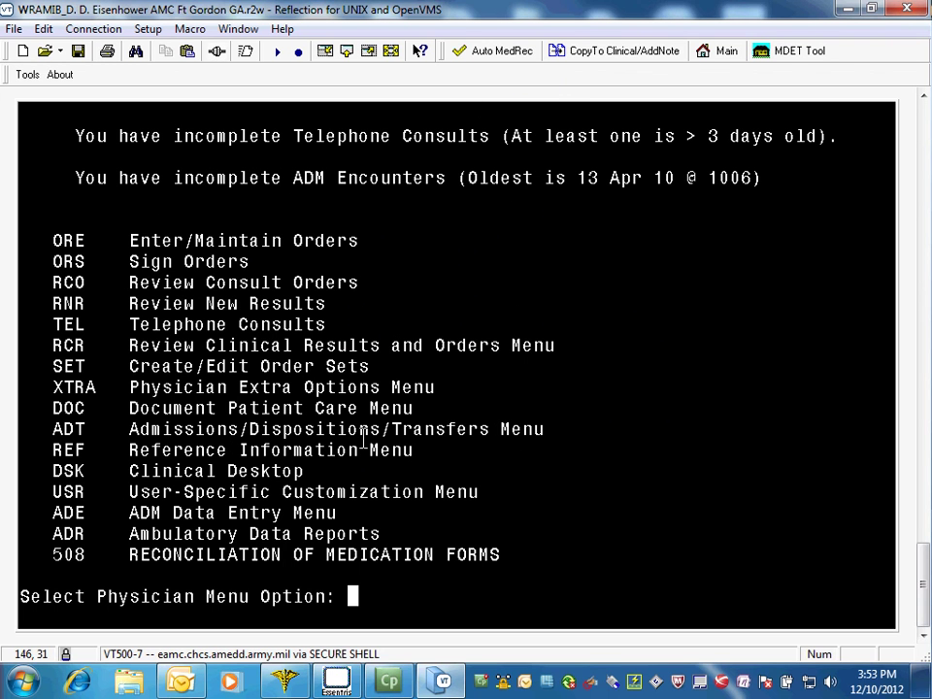
left_click(501, 53)
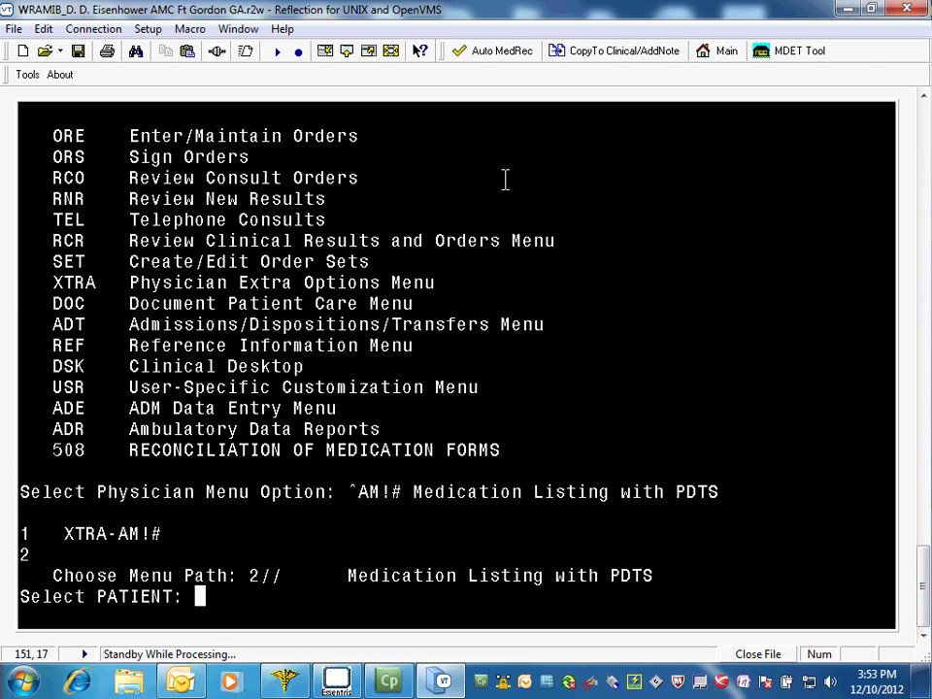
Look up the pharmacy test patient by name, choose match 2, and accept the medication filter with Active and PDTS selected
type("teste")
key("BackSpace")
type(",pharm")
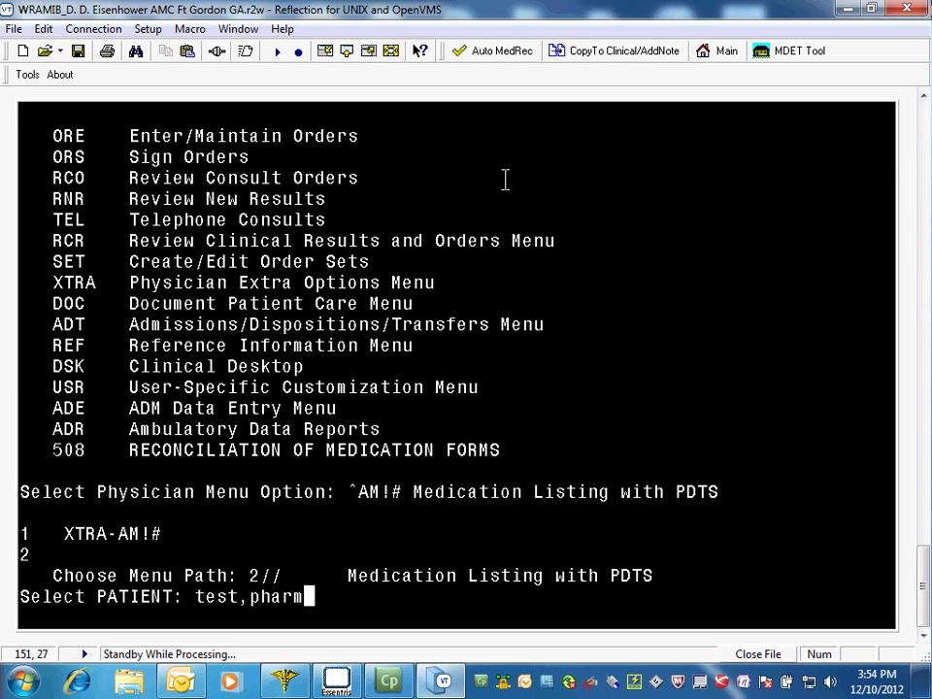
key("Return")
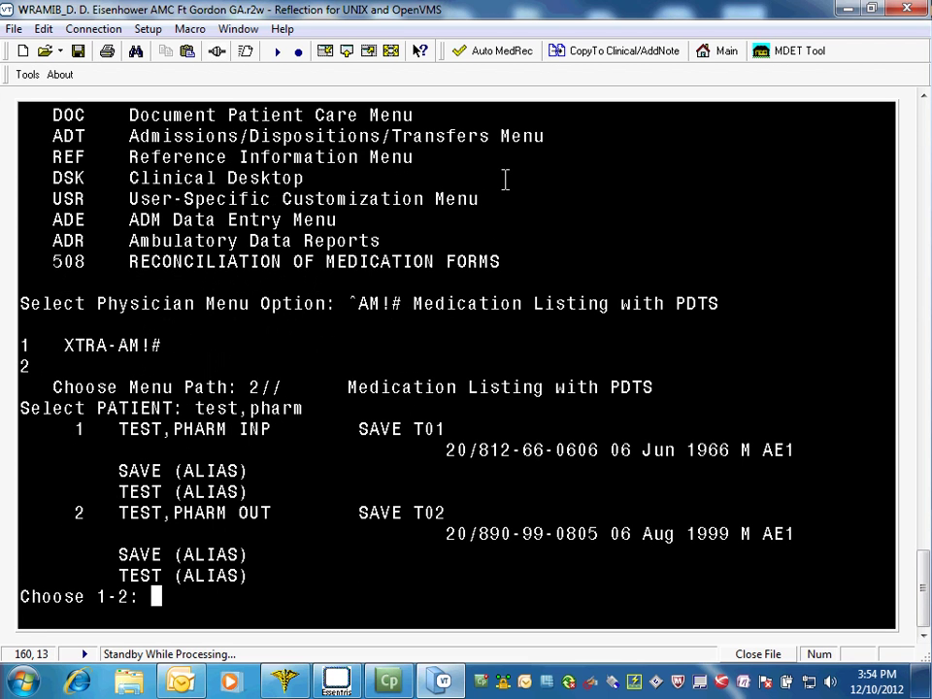
type("2")
key("Return")
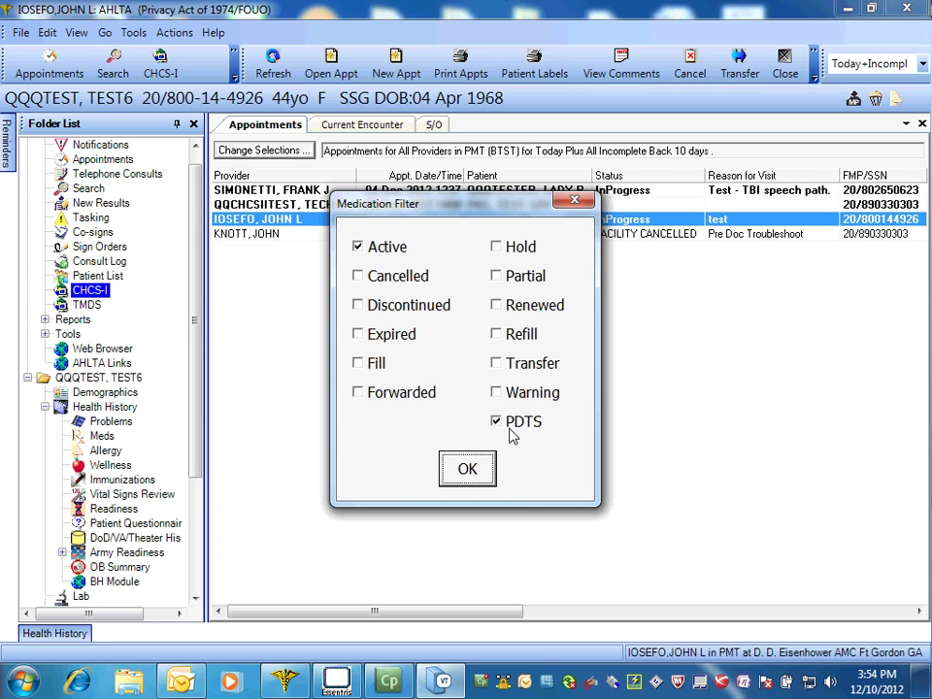
left_click(467, 470)
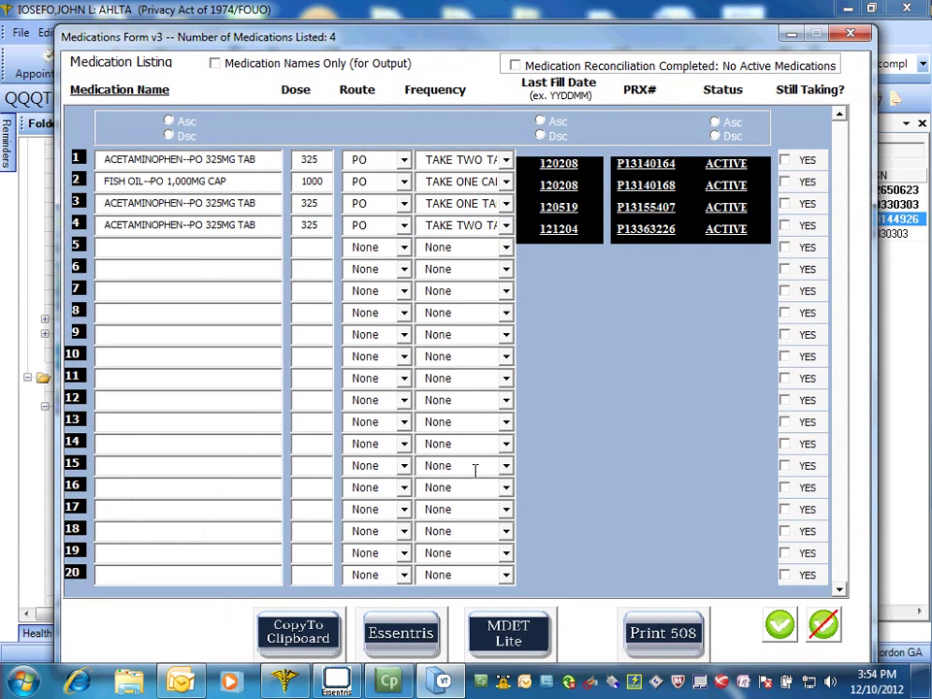
Sort the medication list by last fill date in both directions, finishing with medication name in ascending order
left_click_drag(420, 43, 424, 29)
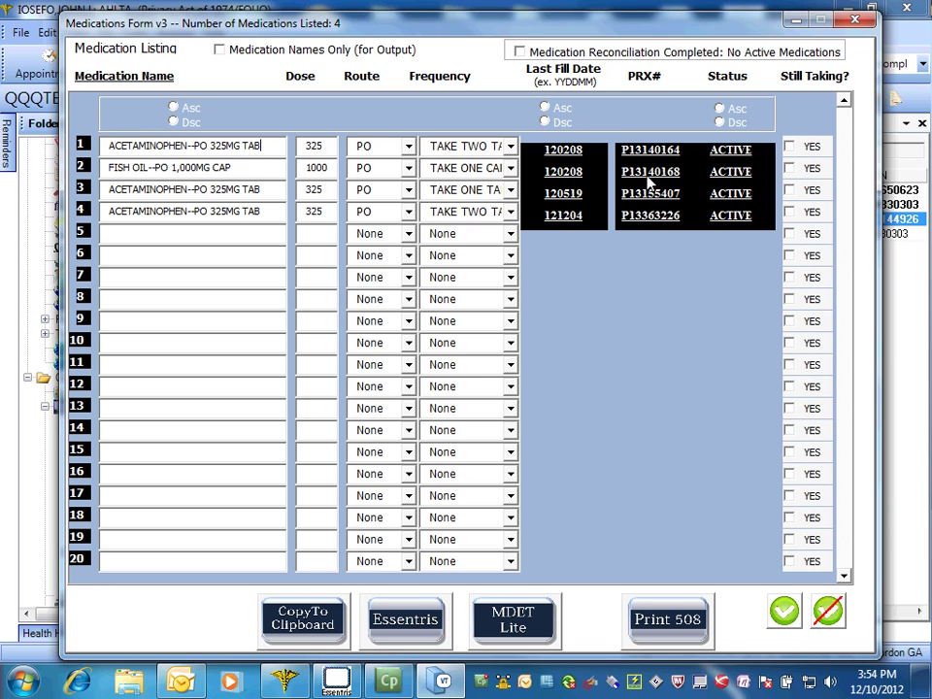
left_click(175, 107)
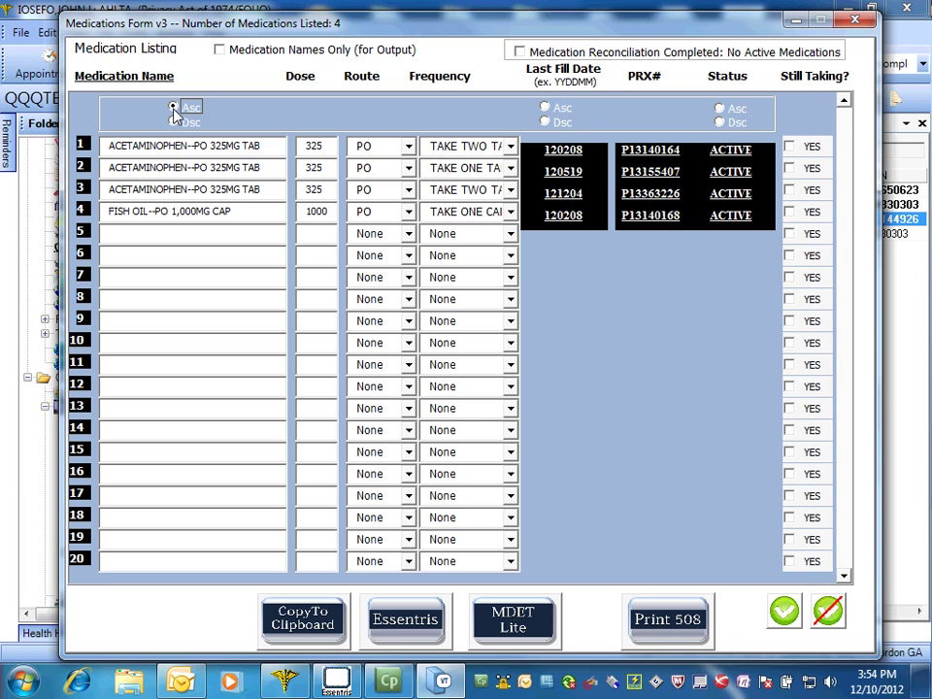
left_click(544, 108)
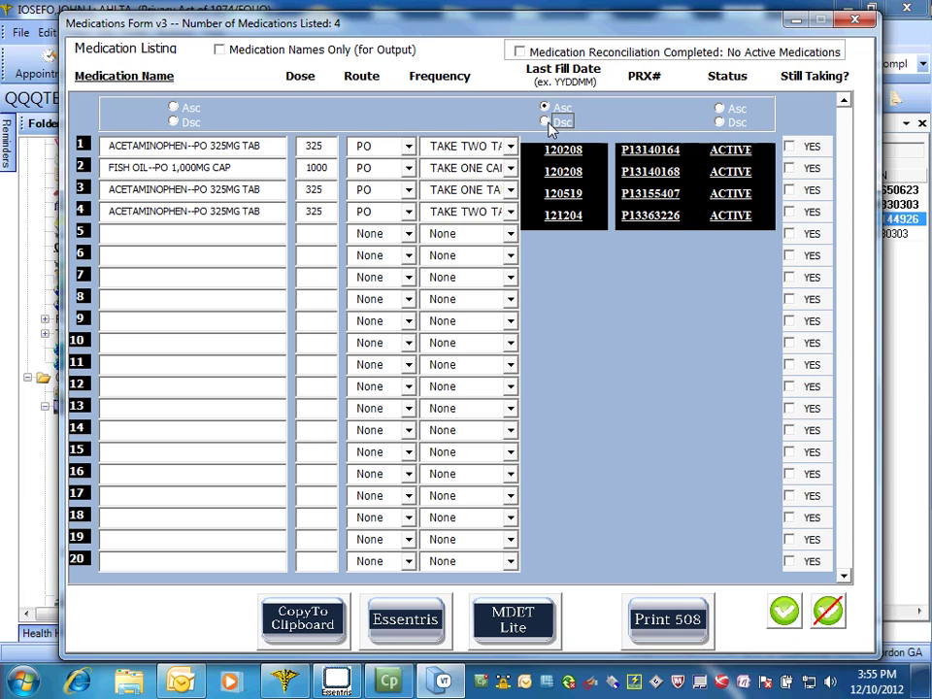
left_click(544, 123)
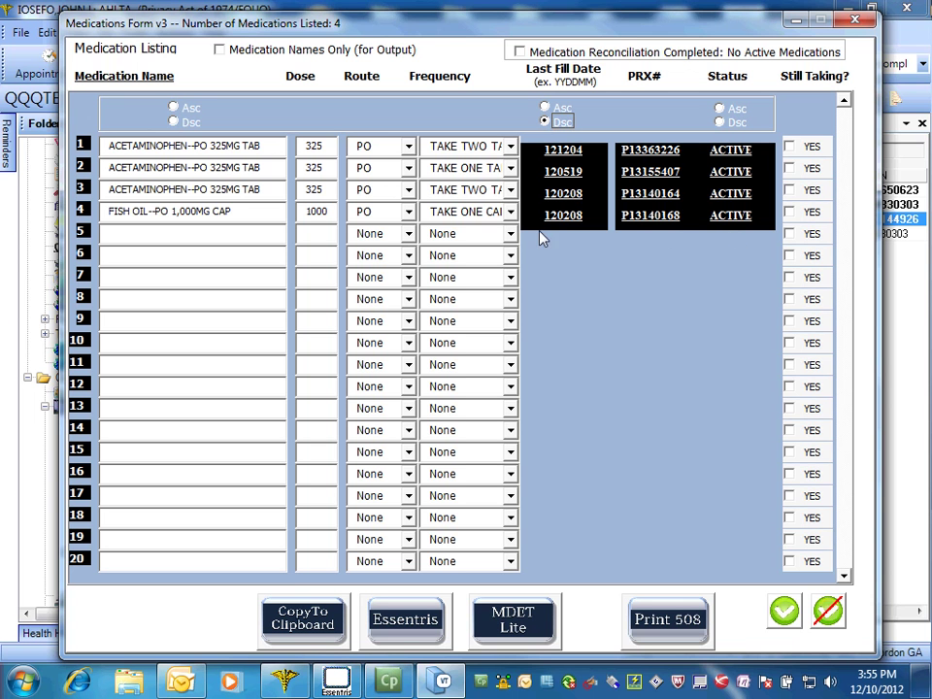
left_click(173, 108)
Switch the Medication Names Only output option on and off again
left_click(221, 53)
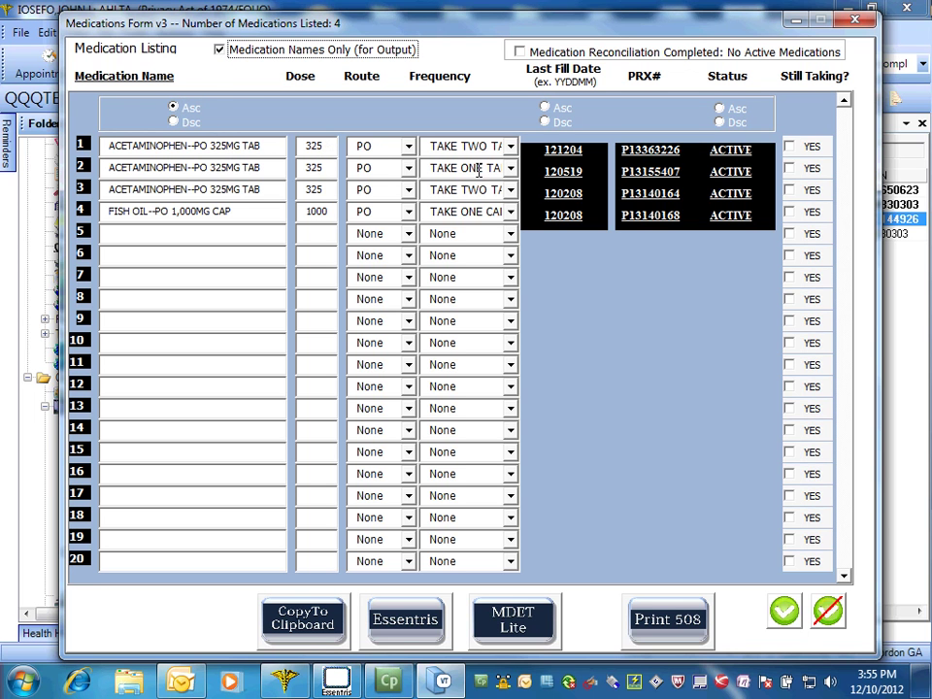
left_click(222, 52)
Switch to Essentris and open the Med Rec worksheet for the patient in bed TEST-4 at the admission medications section
left_click(338, 681)
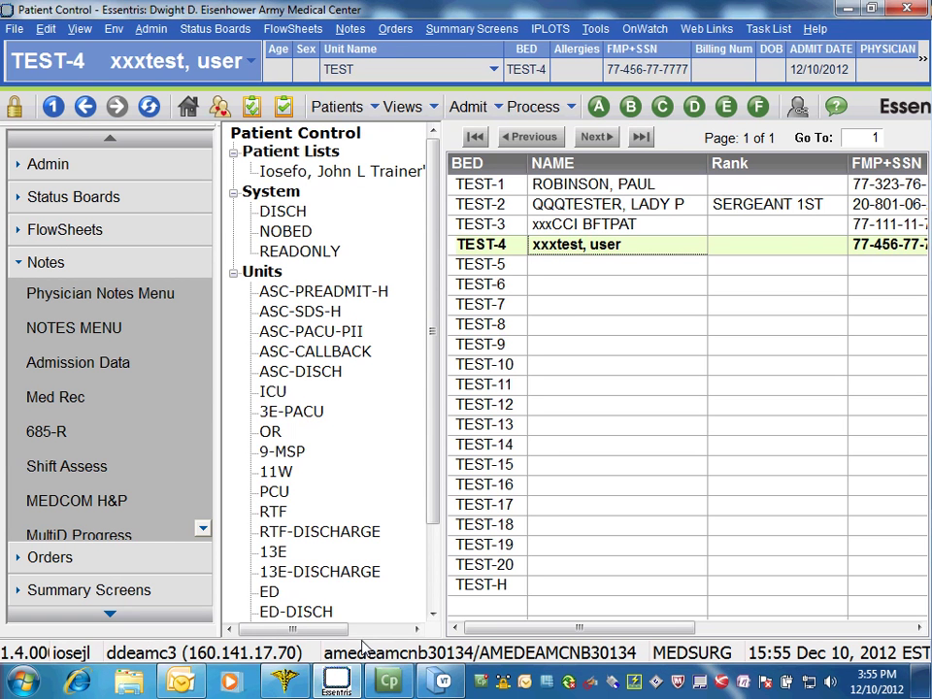
left_click(87, 397)
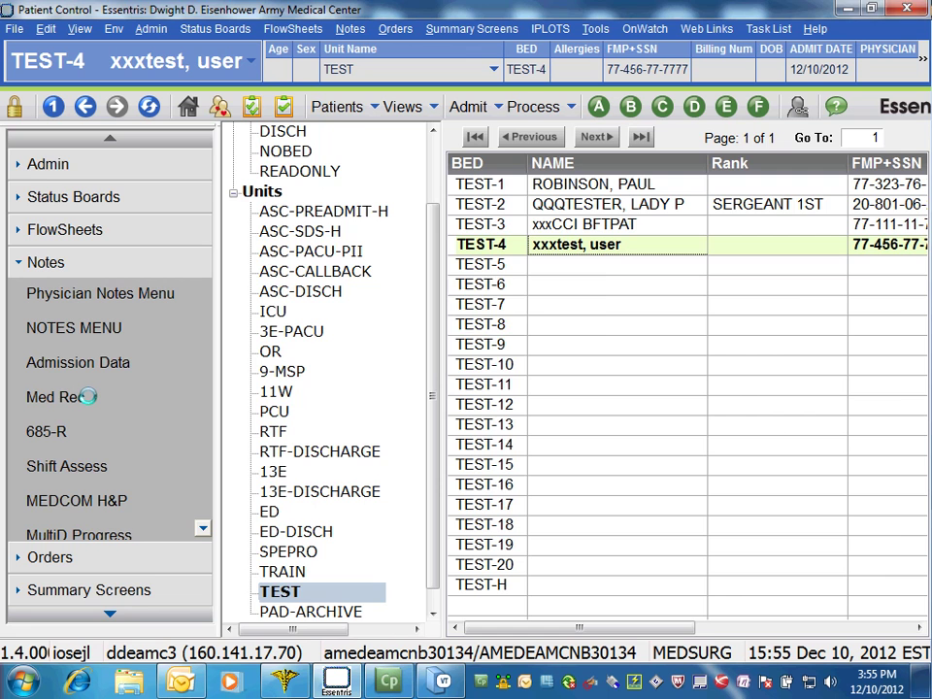
scroll(259, 439, "down", 3)
scroll(242, 442, "down", 5)
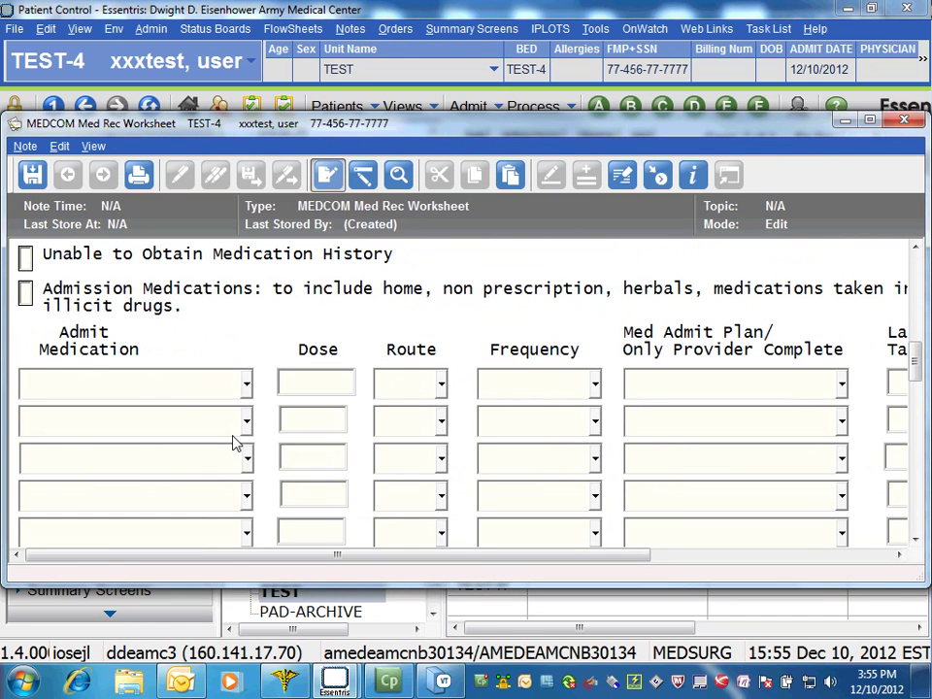
Place the cursor in the first Admit Medication field of the worksheet
left_click(149, 385)
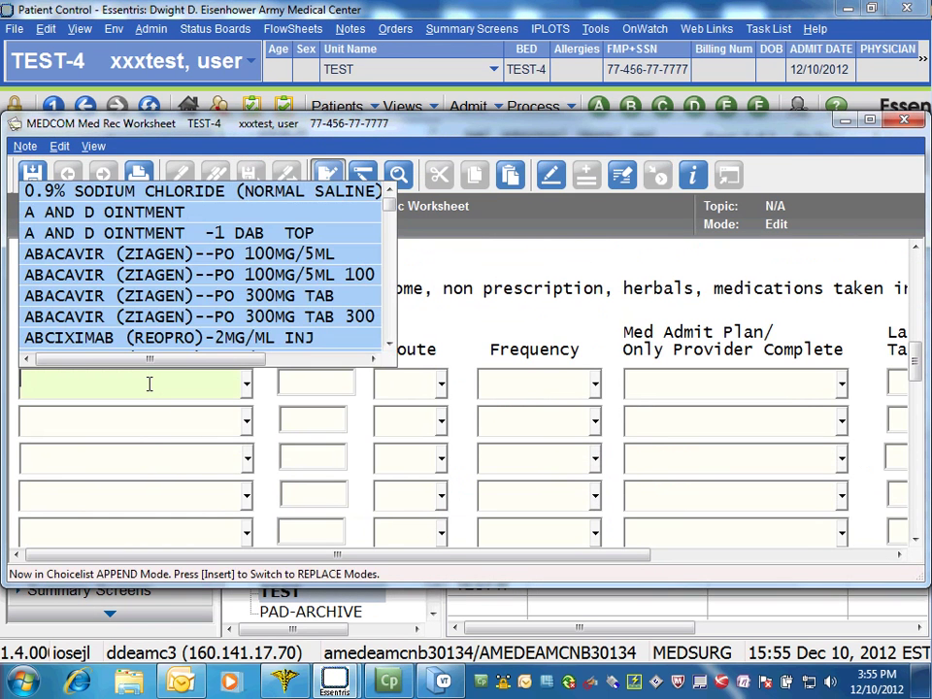
left_click(131, 409)
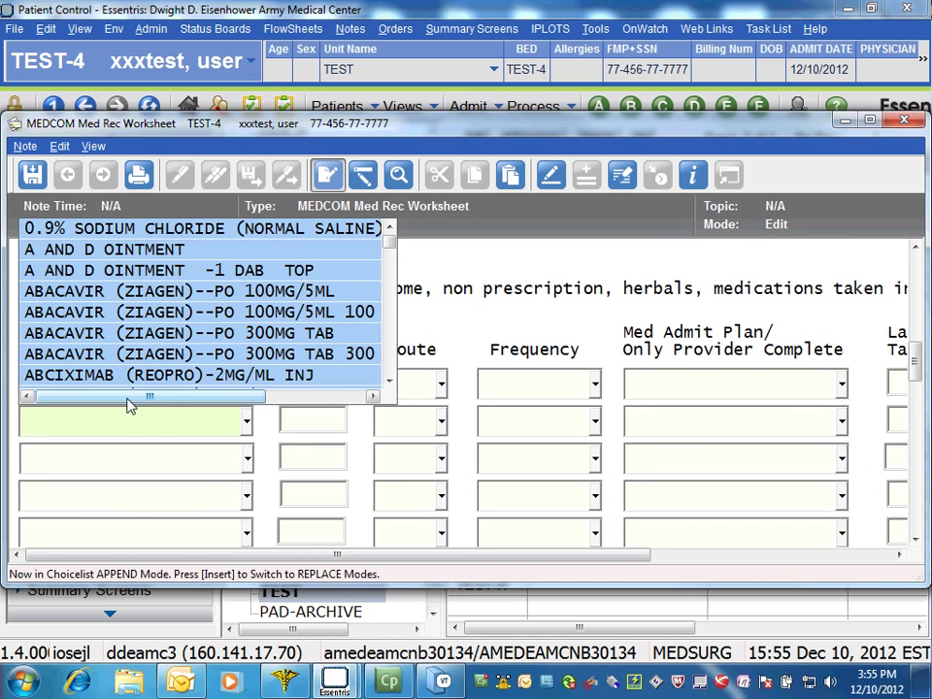
left_click(323, 421)
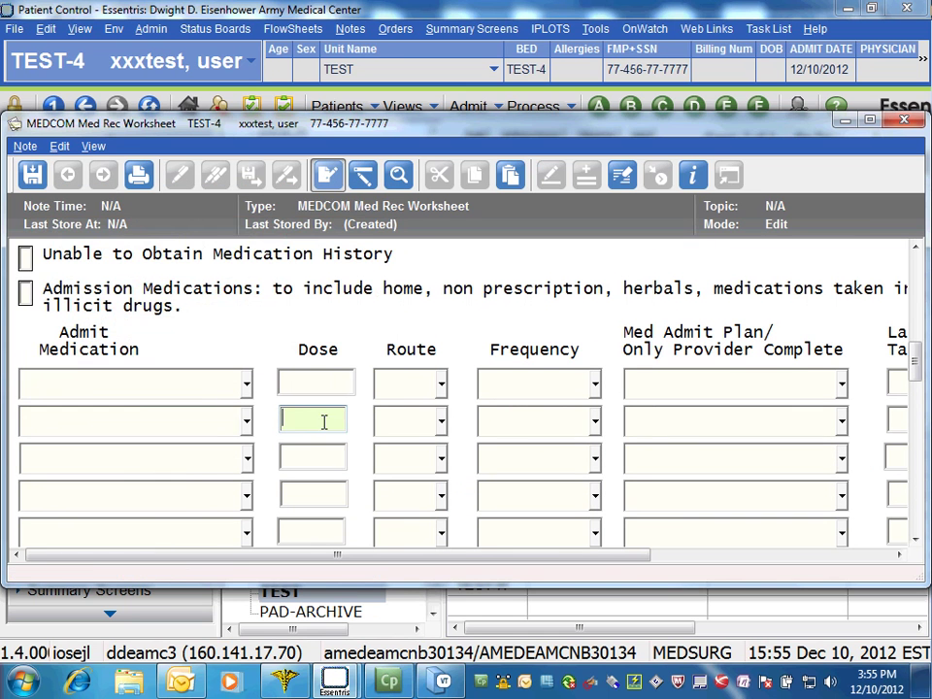
left_click(139, 387)
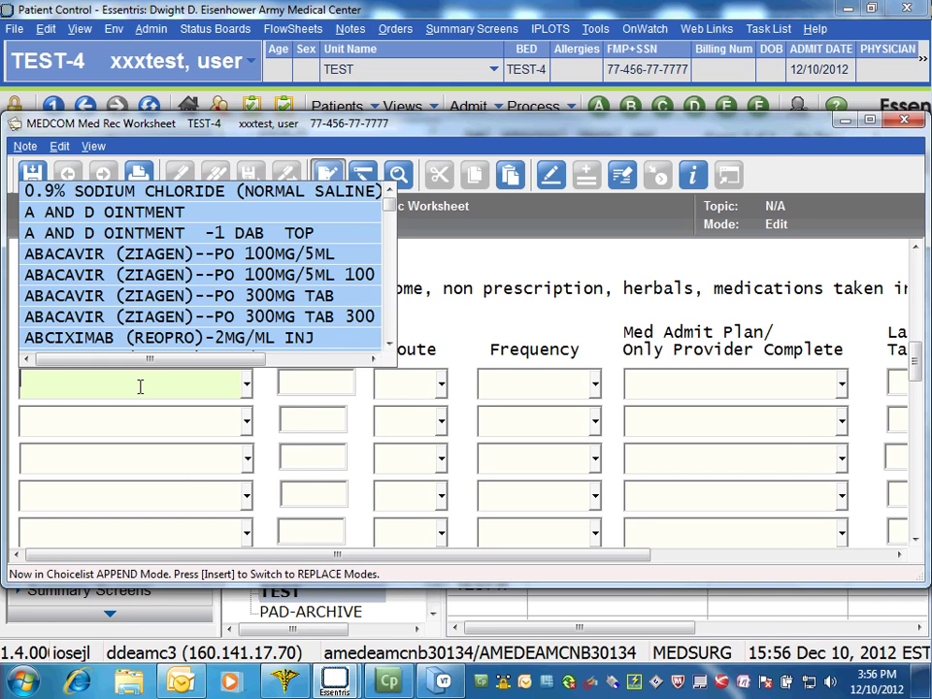
Switch back to the Medications Form in Reflection and mark all listed medications as still taking
left_click(443, 679)
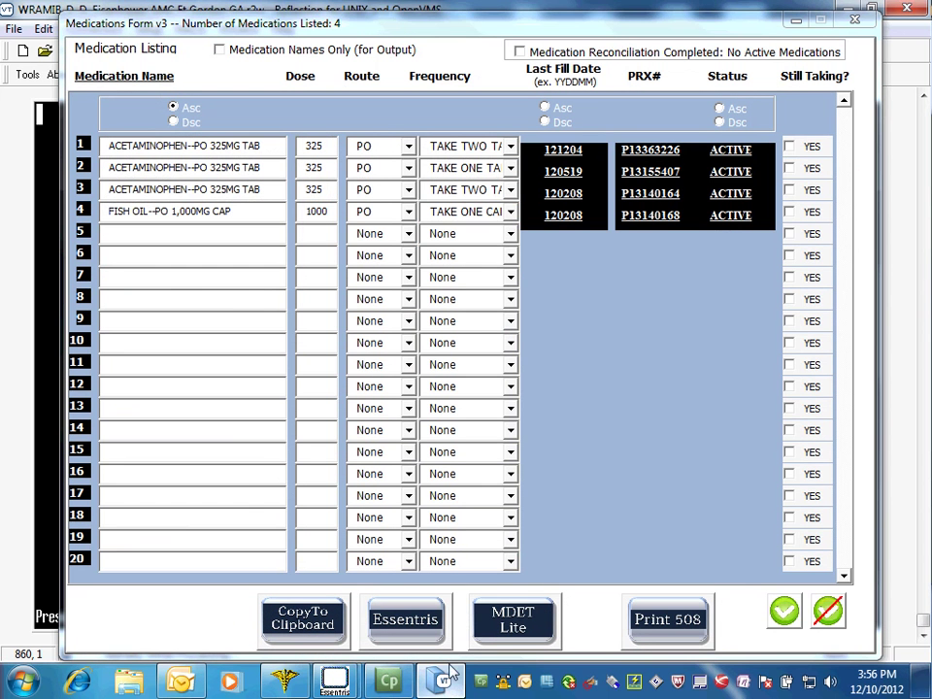
left_click(790, 148)
left_click(790, 168)
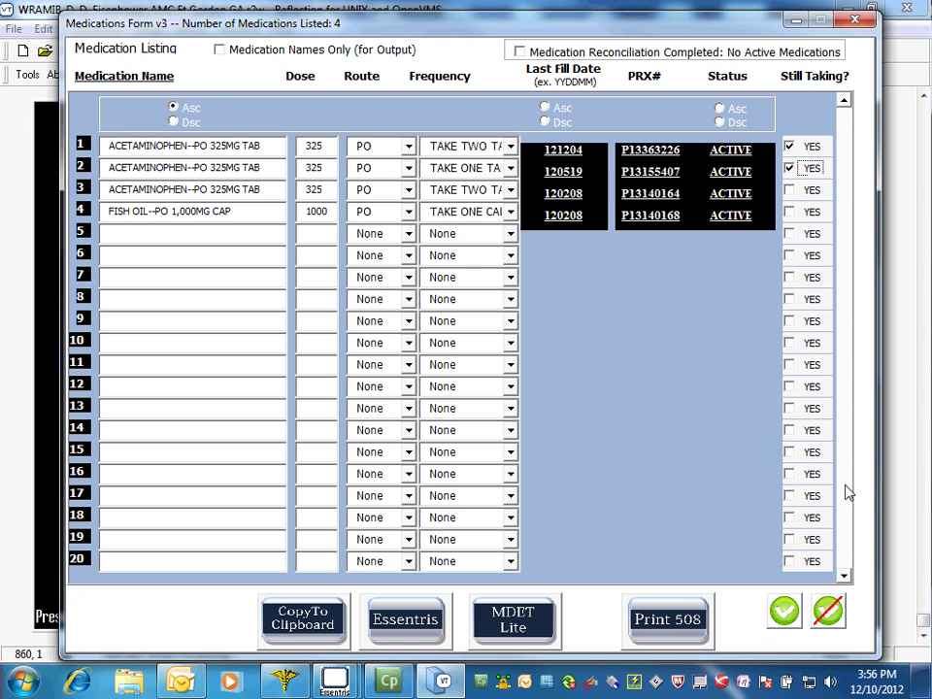
left_click(785, 614)
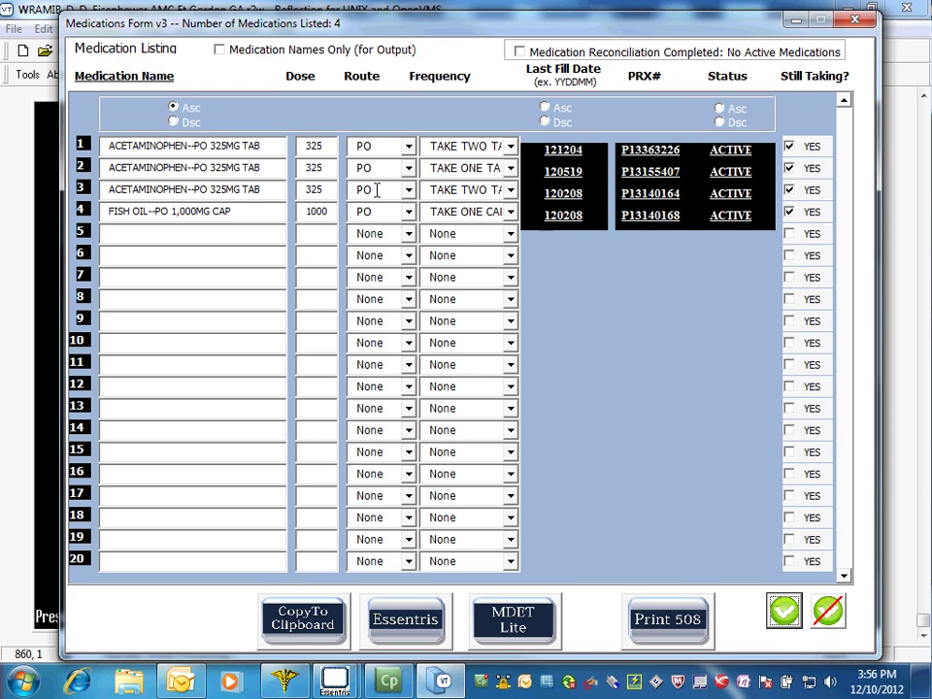
Shorten the fish oil entry's medication name to FISH OIL--PO 1,000MG
left_click(274, 211)
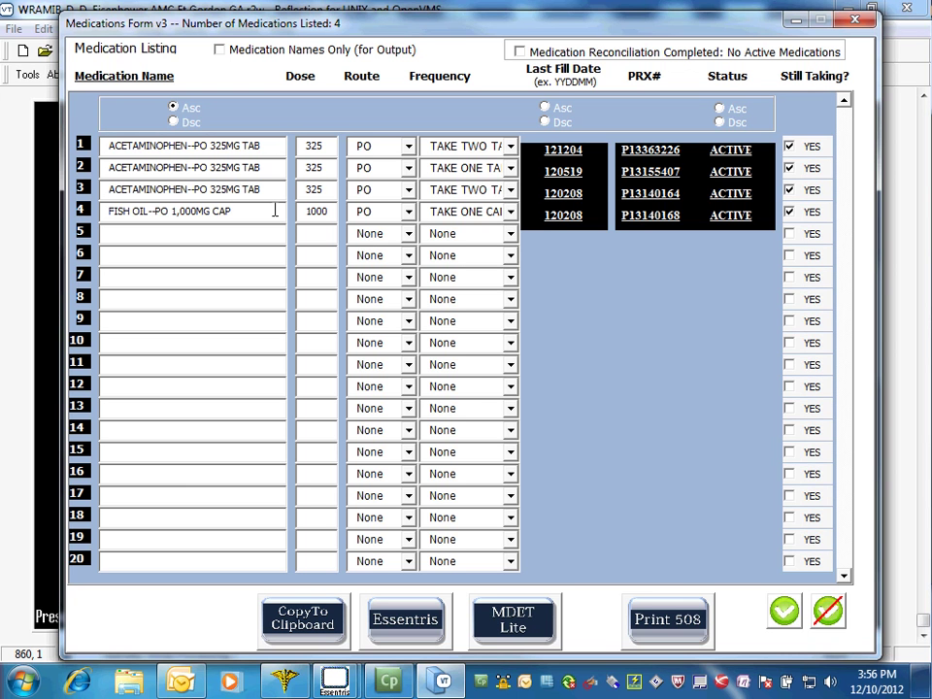
key("BackSpace")
key("BackSpace")
key("BackSpace")
key("BackSpace")
Set the fish oil entry's route to By mouth
left_click(398, 212)
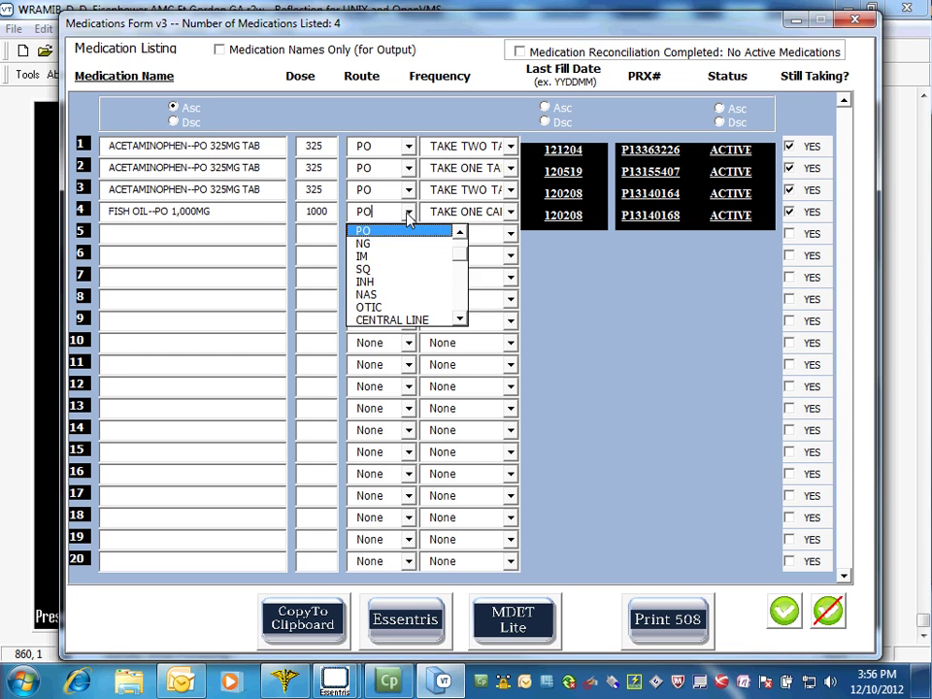
left_click(398, 211)
key("BackSpace")
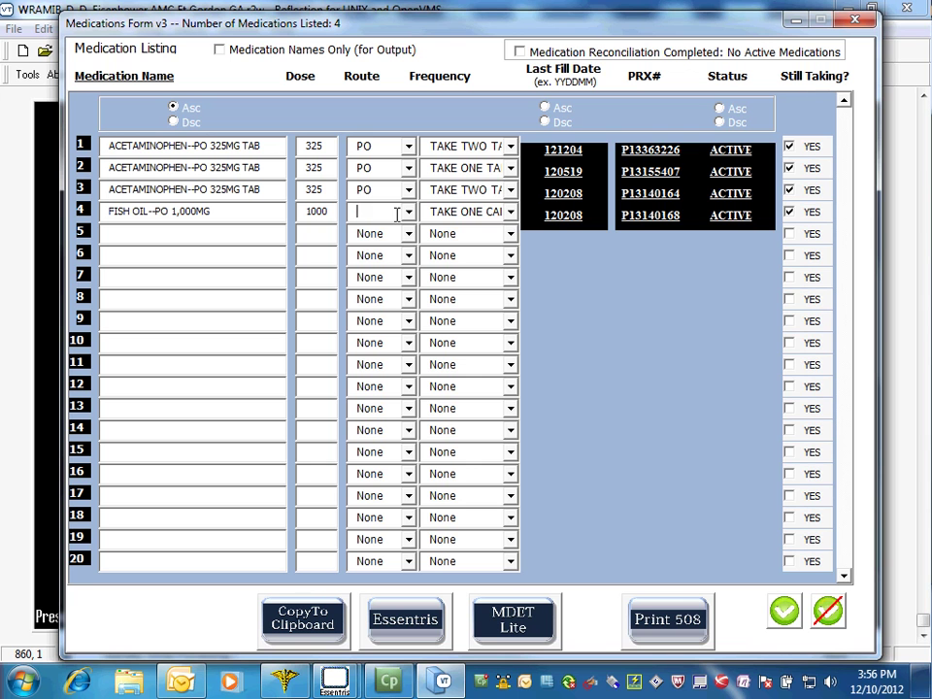
type("By mouth")
key("Tab")
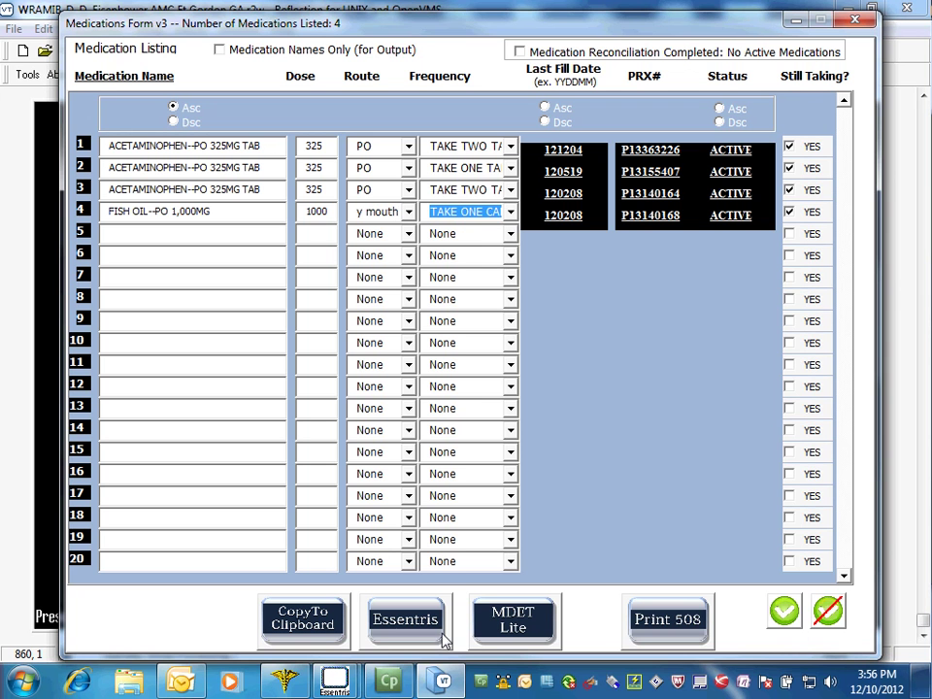
Transfer the medication list with doses, routes and frequencies into the Essentris Med Rec worksheet
left_click(414, 626)
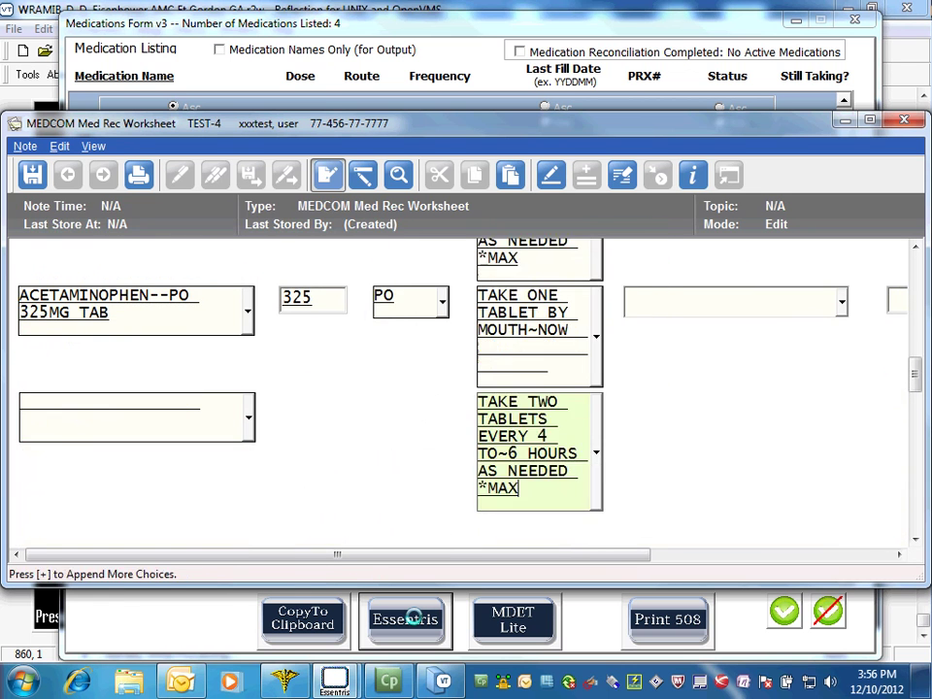
key("Tab")
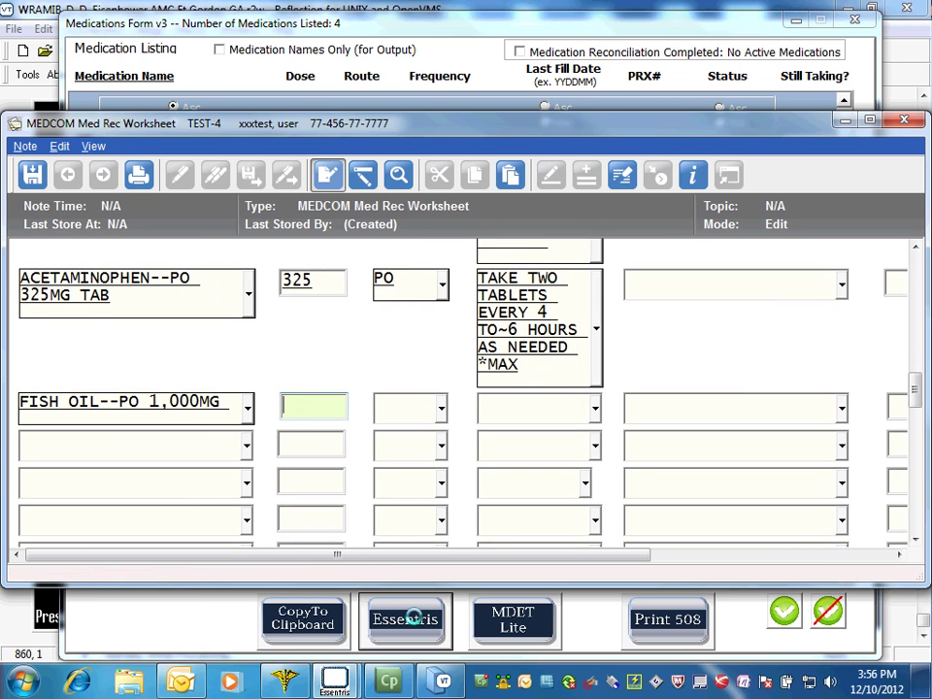
type("1000")
key("Tab")
type("PO")
key("Tab")
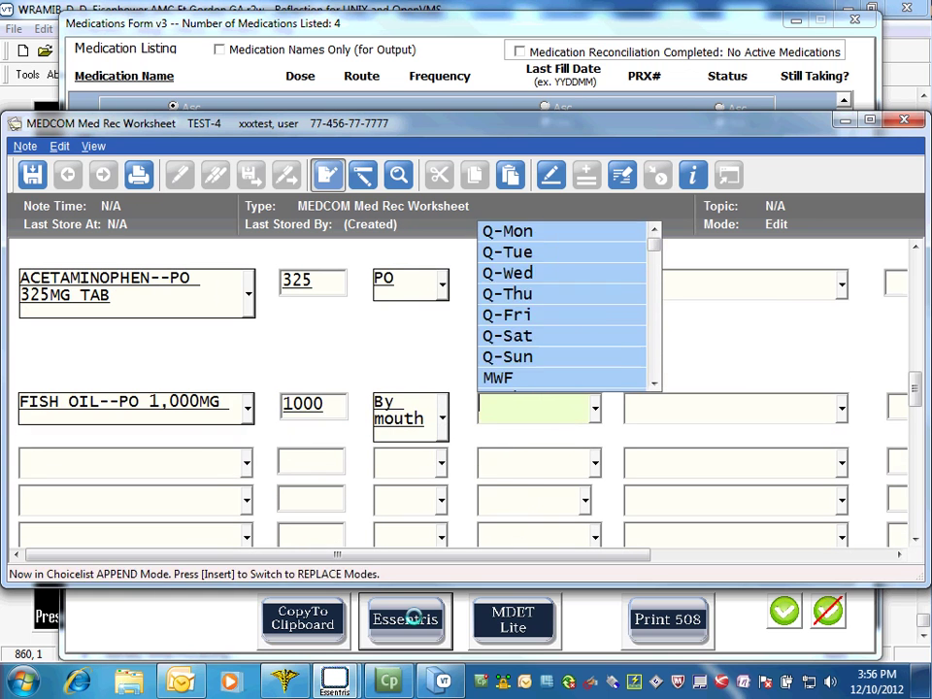
key("Tab")
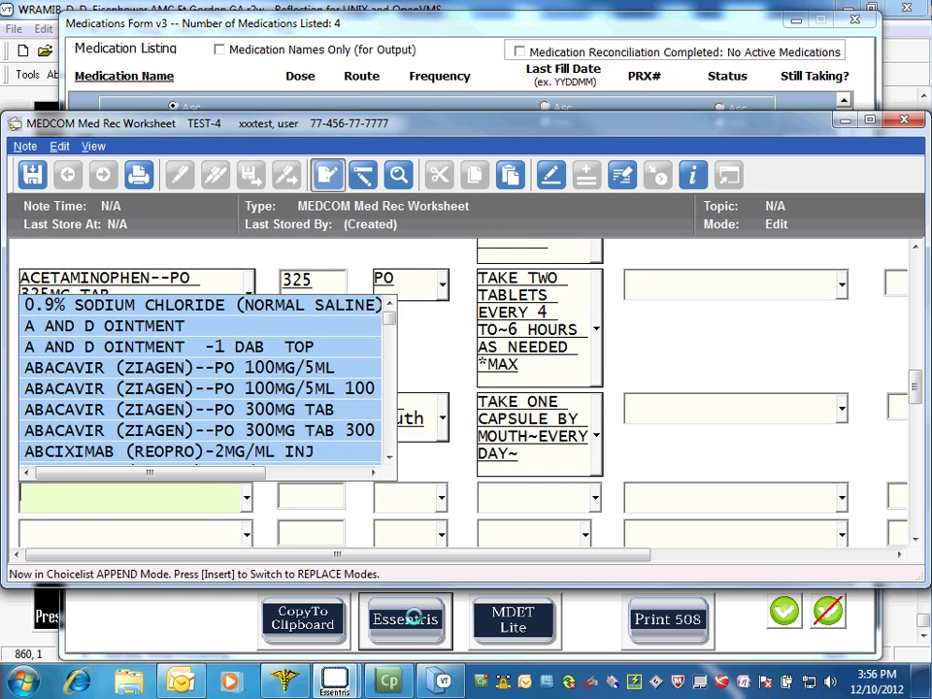
left_click(408, 618)
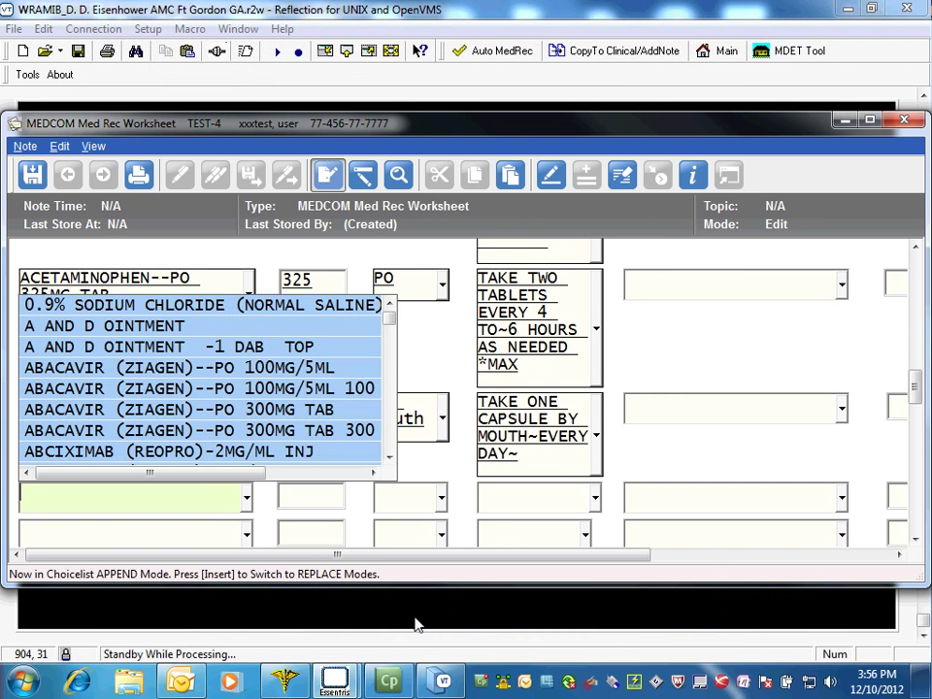
Move the Med Rec worksheet window across the screen and minimize it to return to the Reflection session
left_click_drag(377, 124, 648, 132)
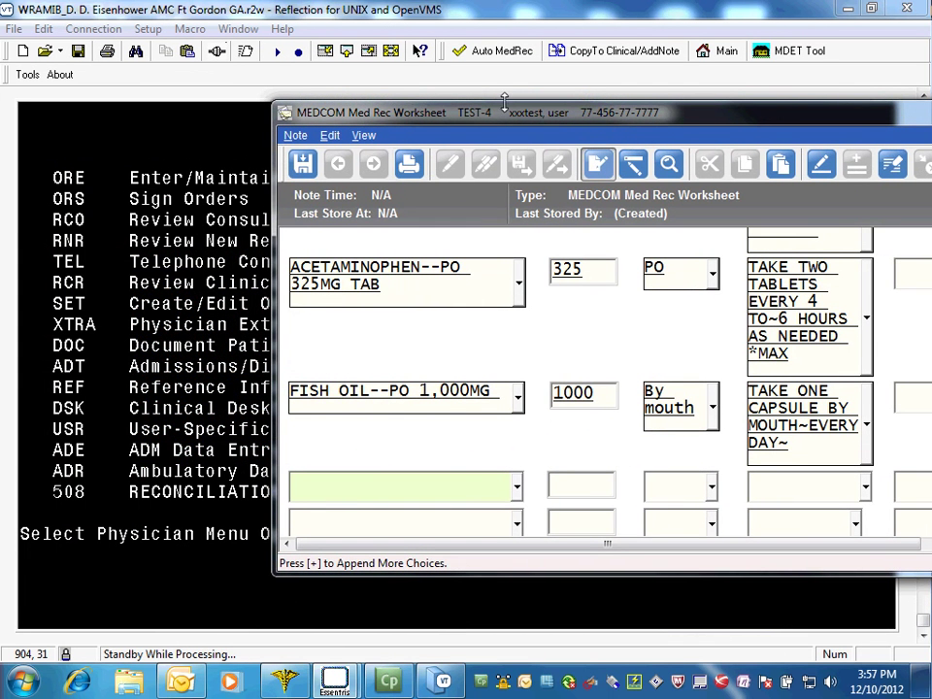
left_click_drag(509, 114, 350, 118)
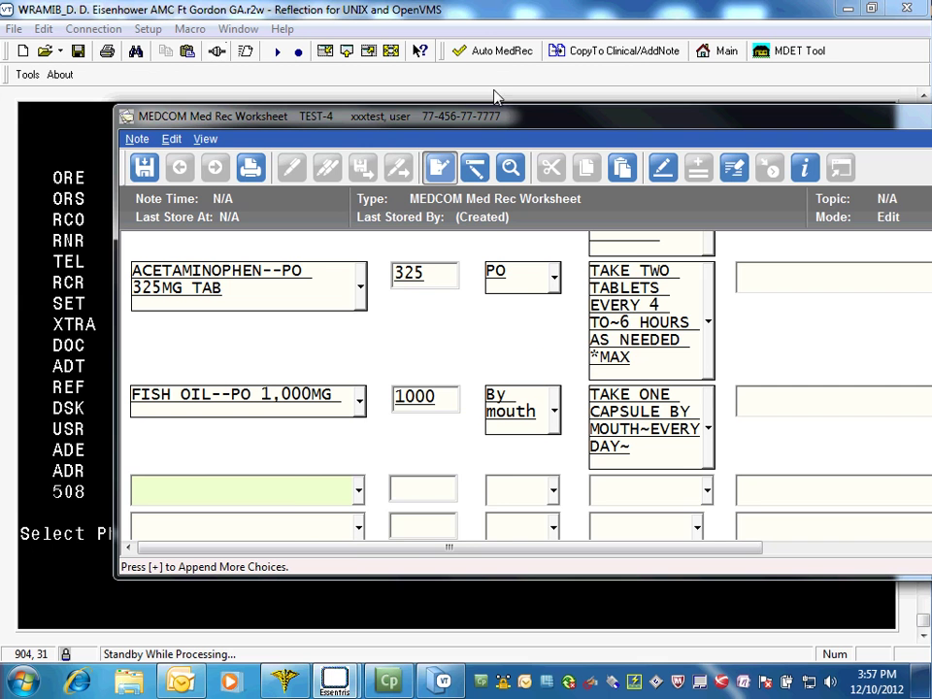
left_click_drag(487, 126, 396, 123)
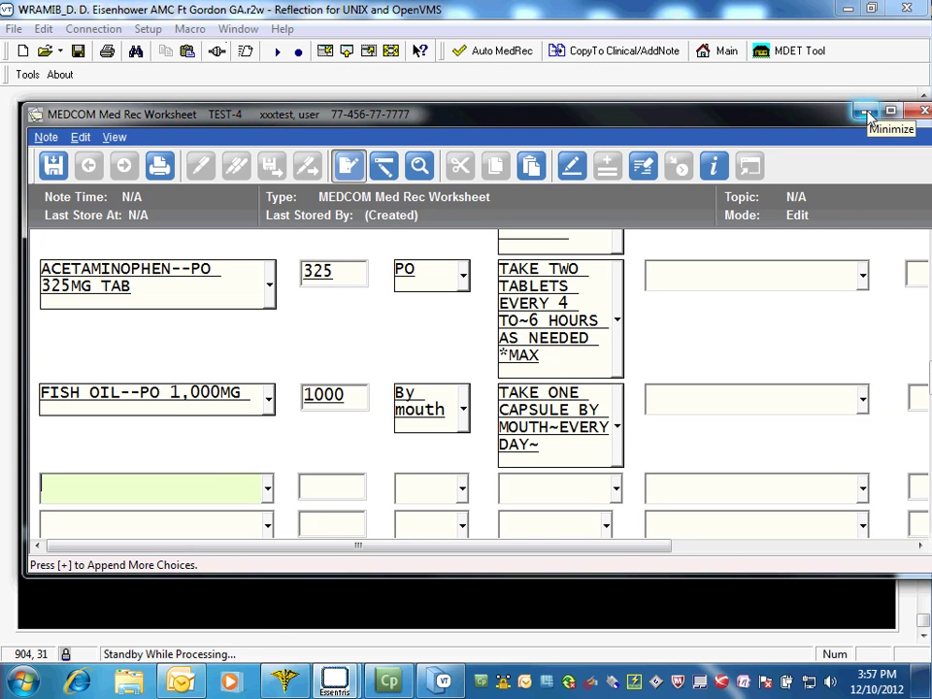
left_click(864, 112)
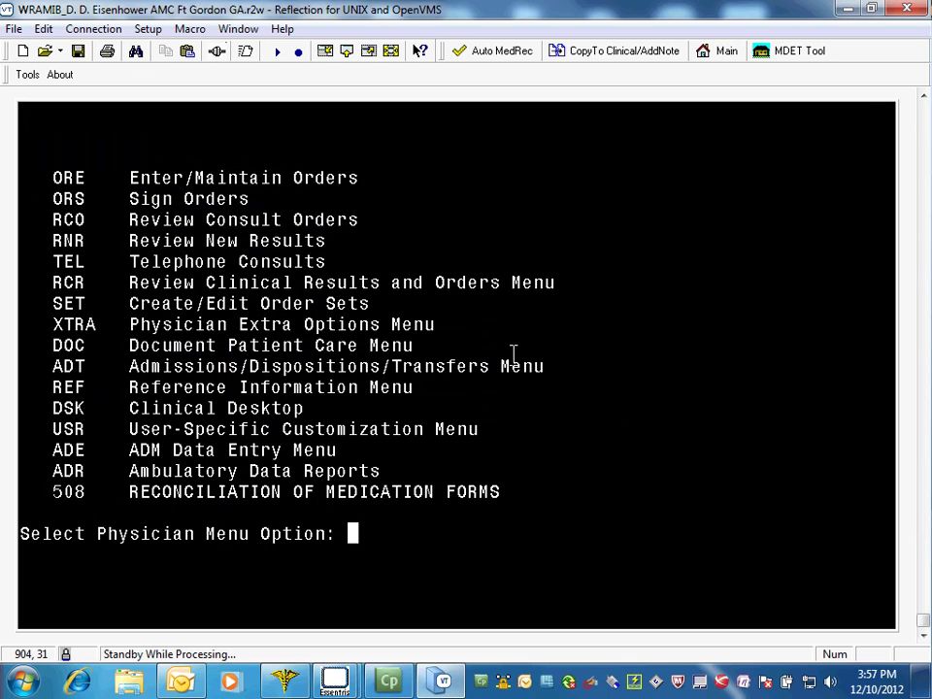